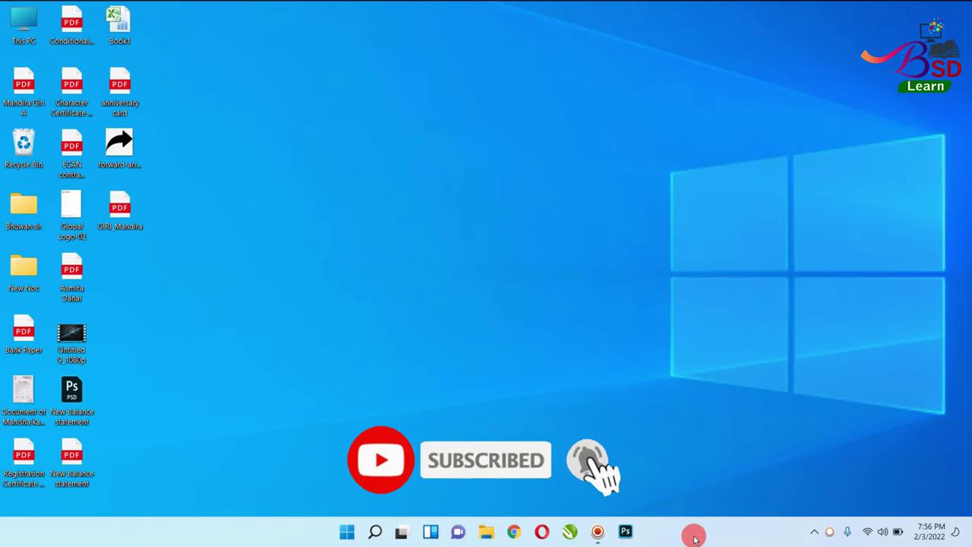
Launch Word 2010 with 'winword' from the Run box to get a blank Document1.
key("super+r")
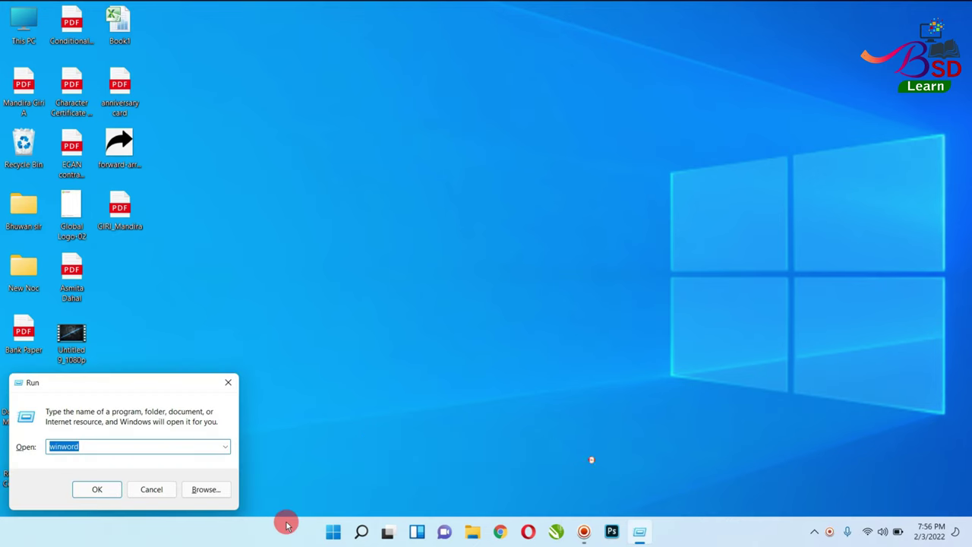
left_click(105, 488)
type("=rand()")
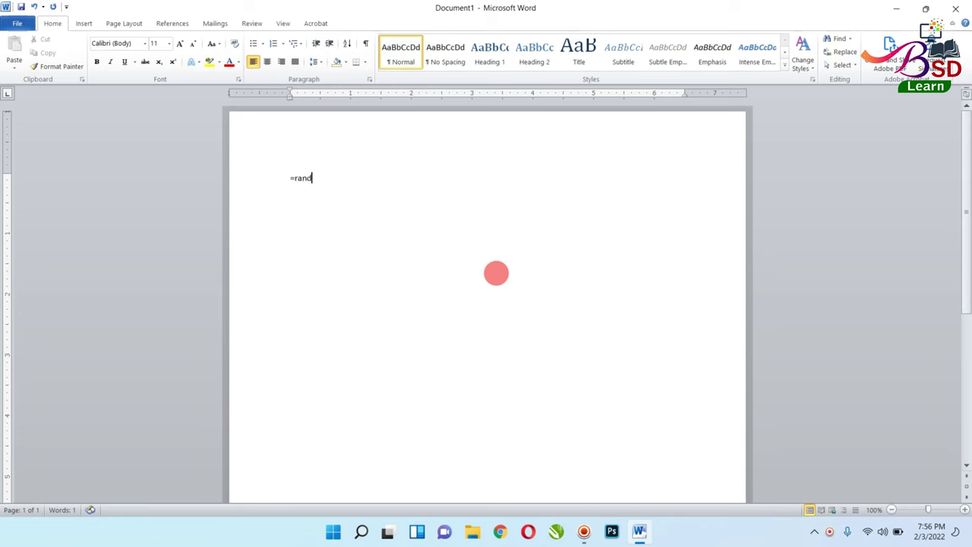
Generate three =rand() sample paragraphs and paste a copy below, giving six paragraphs.
key("Return")
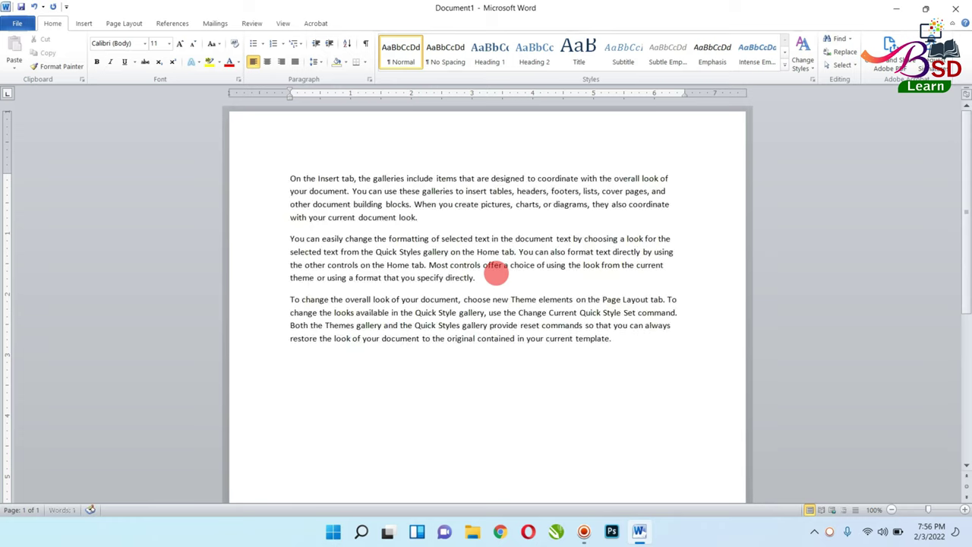
mouse_move(289, 178)
left_mouse_down()
mouse_move(673, 337)
mouse_move(657, 338)
left_mouse_up()
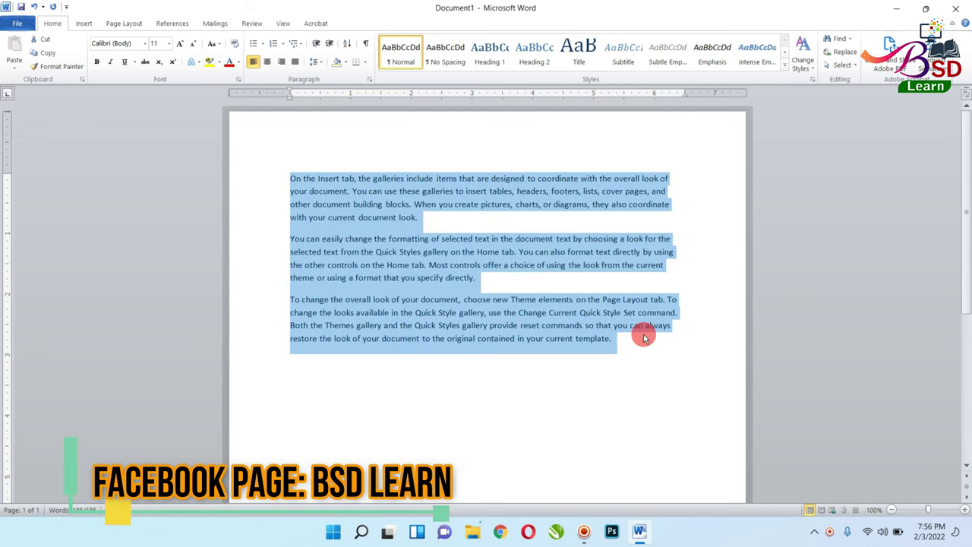
right_click(429, 235)
left_click(449, 253)
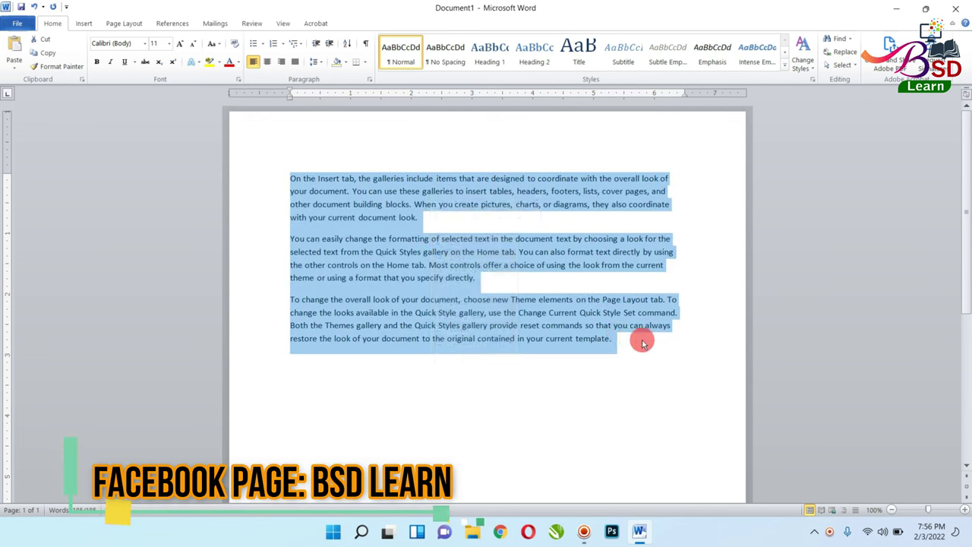
left_click(641, 343)
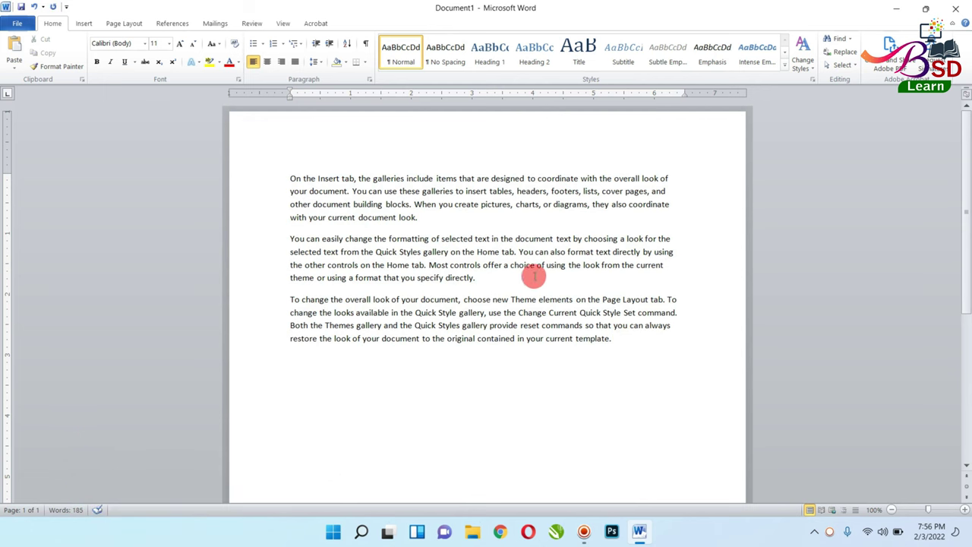
left_click(13, 45)
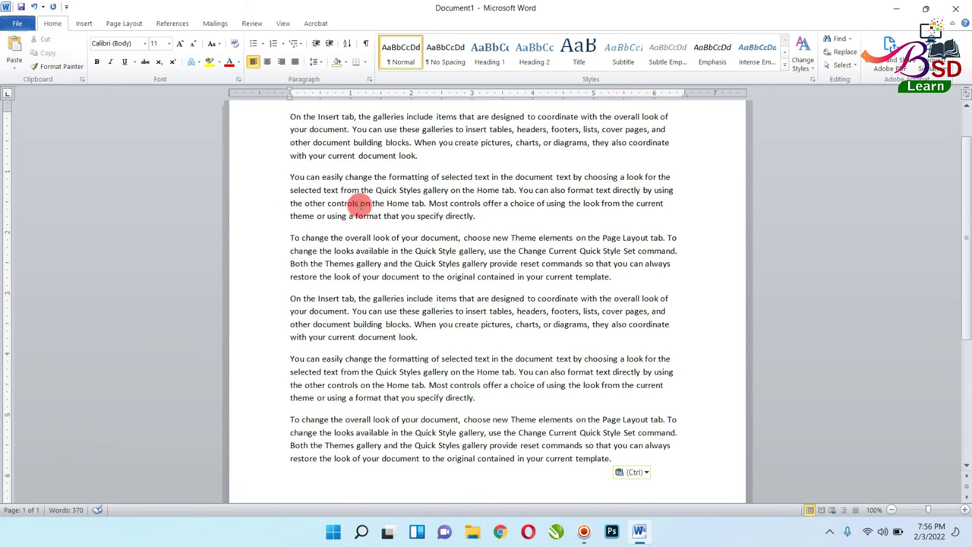
scroll(361, 203, "down", 3)
scroll(220, 254, "down", 1)
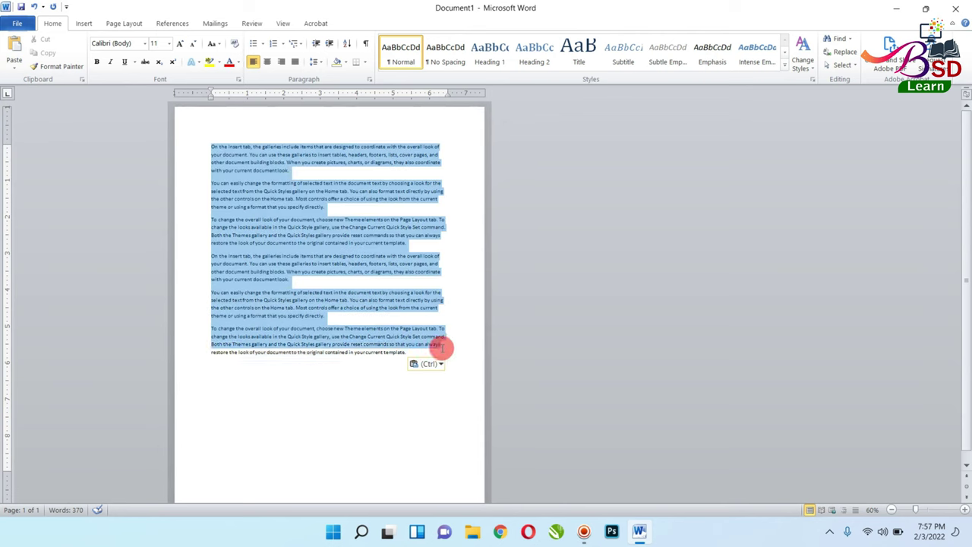
Set all text to 14-point Arial, justify it, and delete the empty second page.
left_click_drag(206, 148, 446, 354)
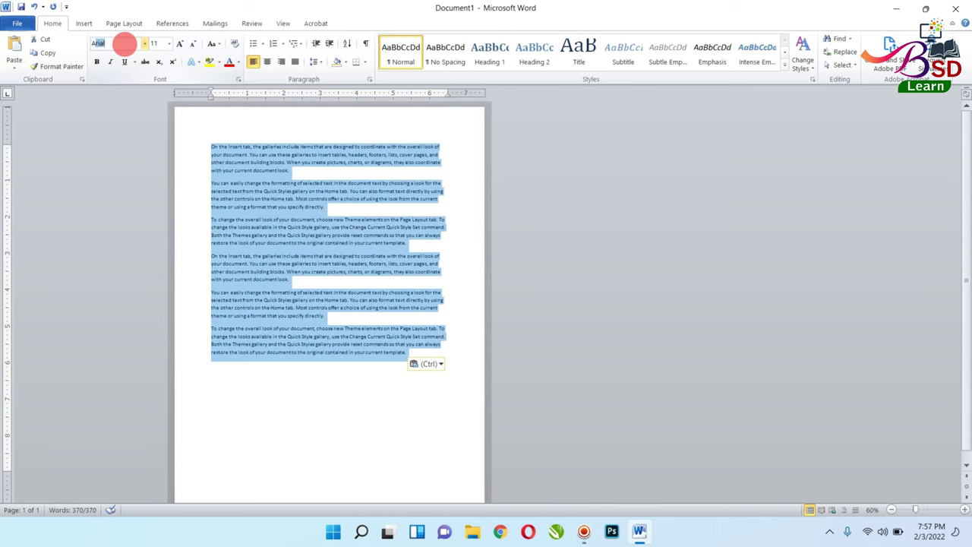
key("Return")
left_click(179, 44)
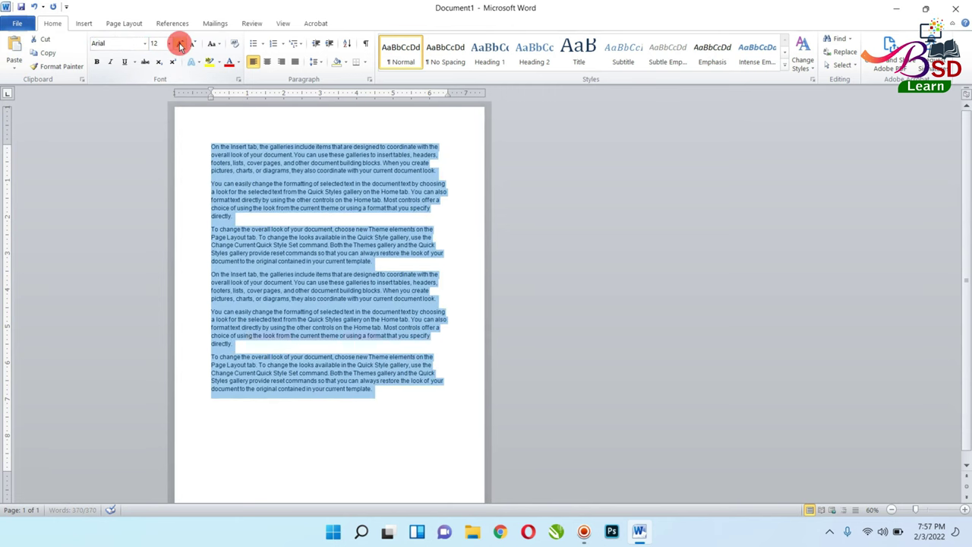
left_click(293, 62)
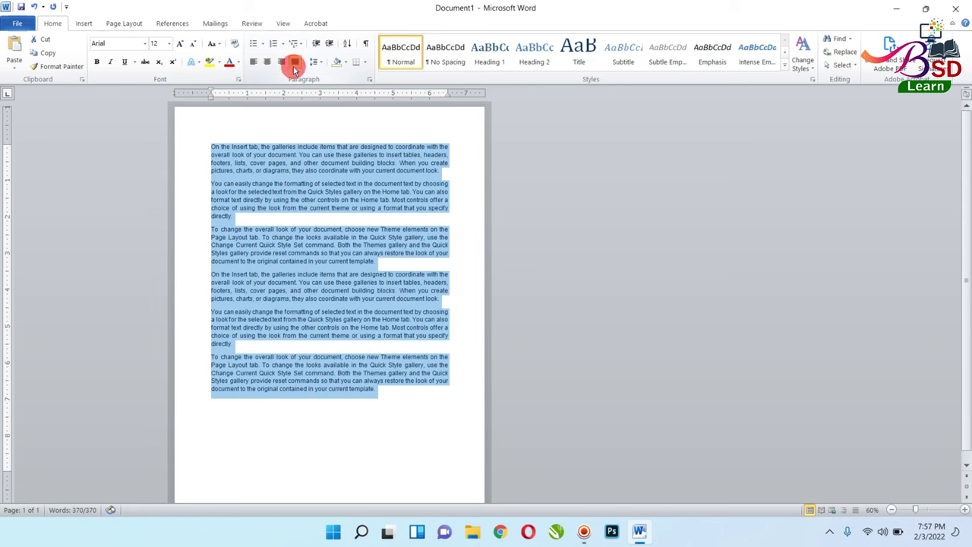
left_click(179, 43)
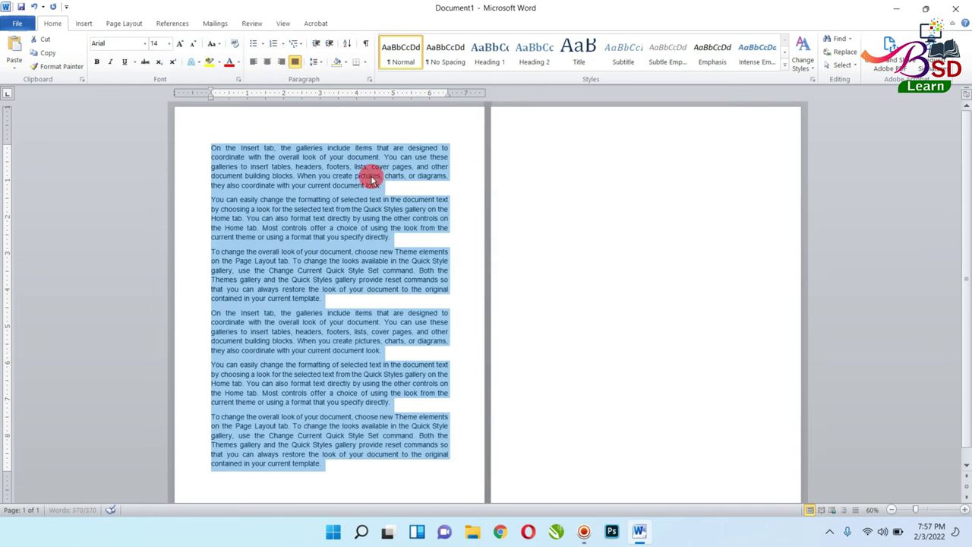
scroll(281, 399, "down", 1)
left_click(307, 472)
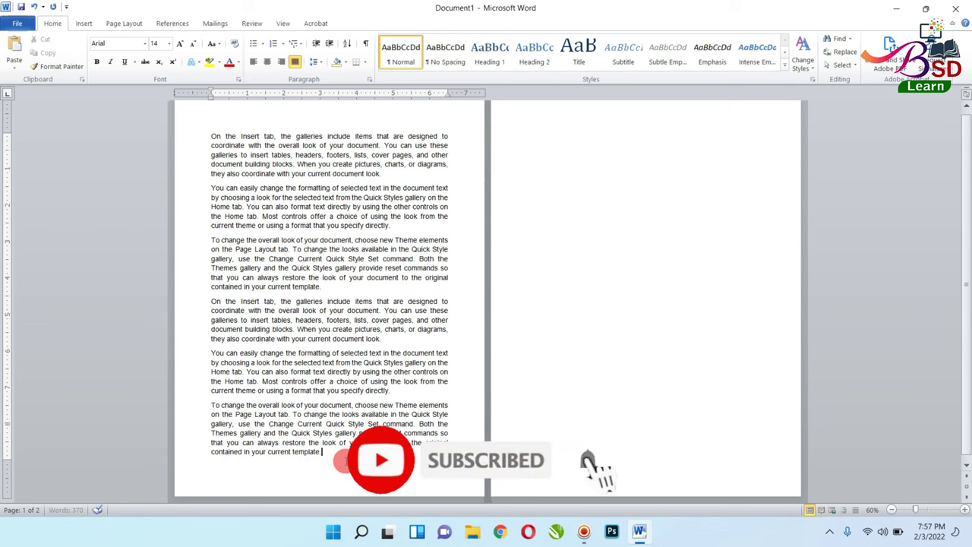
key("Delete")
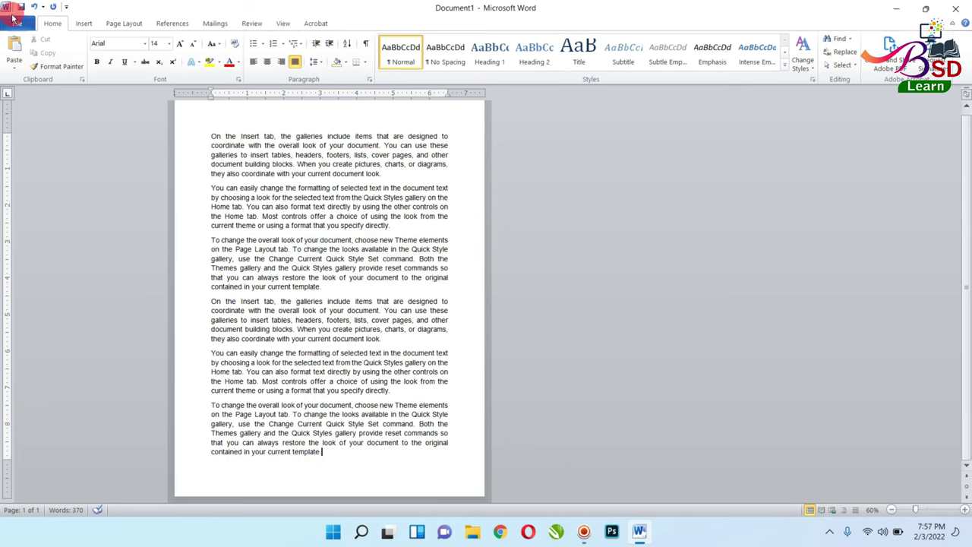
Save the document to the Desktop as a PDF named 'On the Insert tab'.
left_click(21, 23)
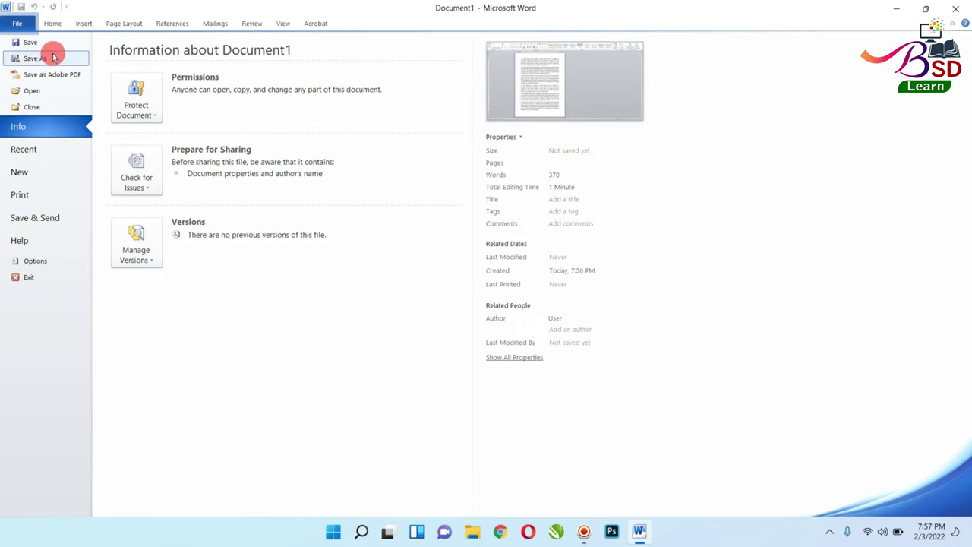
left_click(29, 44)
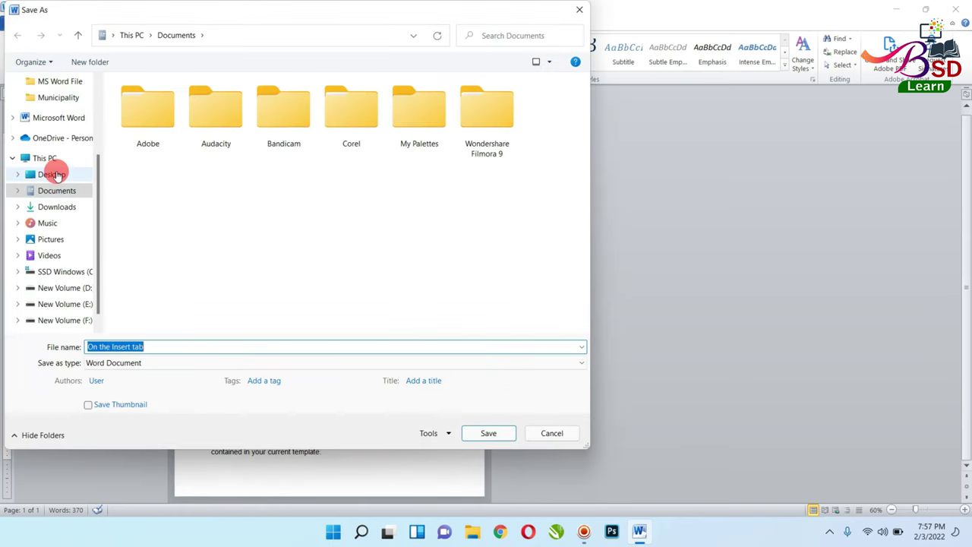
left_click(57, 176)
left_click(88, 348)
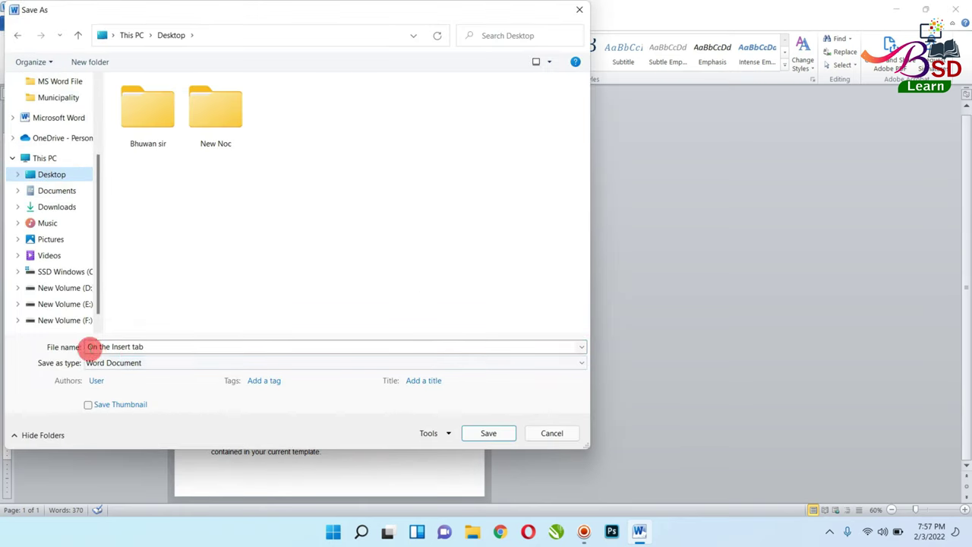
left_click(130, 363)
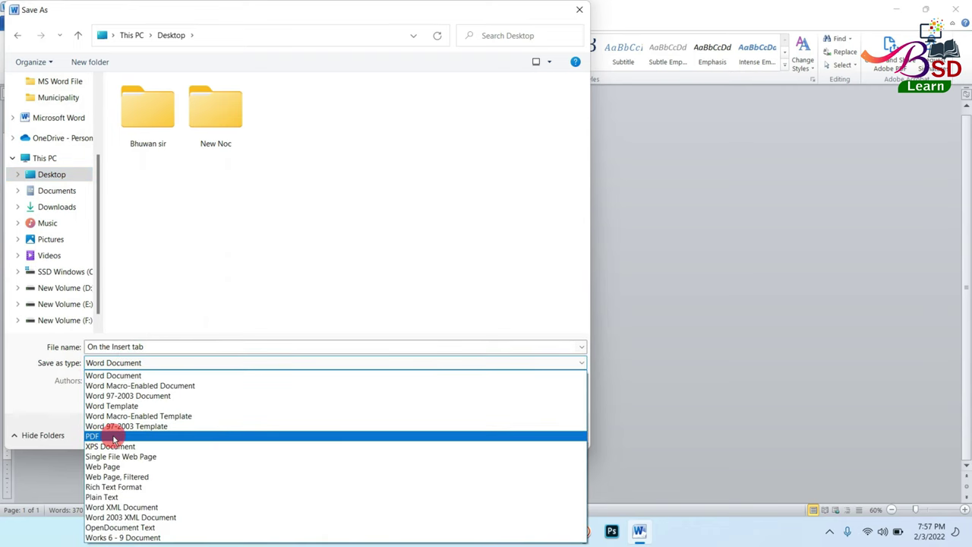
left_click(113, 439)
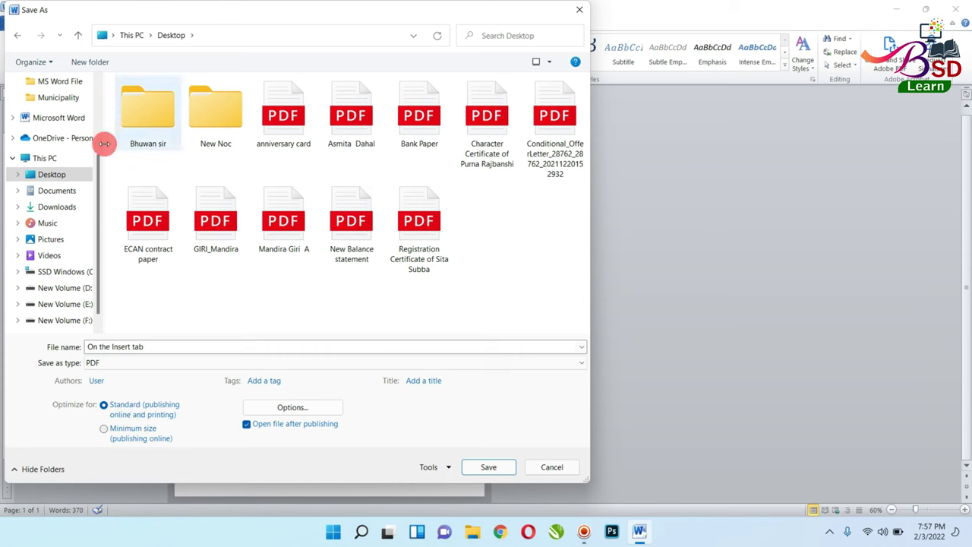
left_click(489, 467)
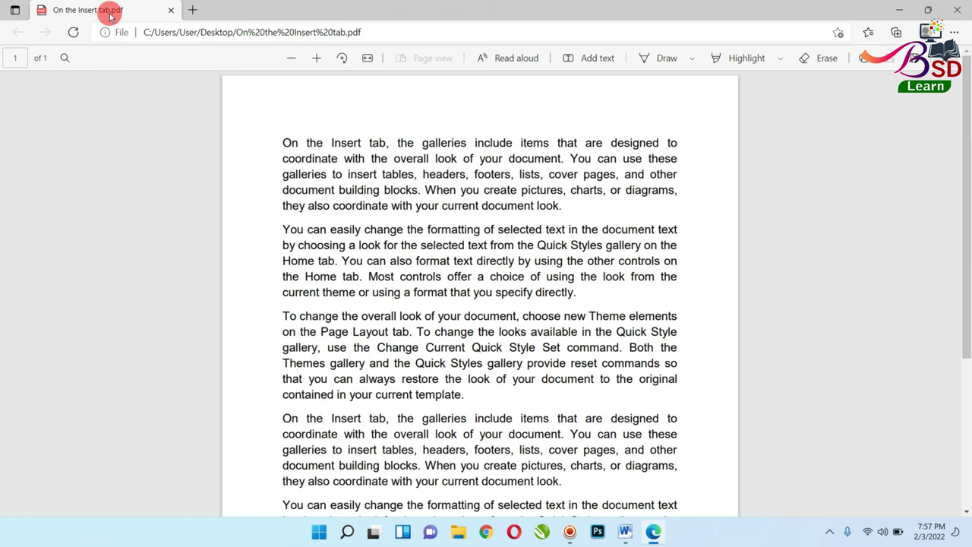
Zoom the PDF in Edge out to 80% and back, then close the viewer.
key("ctrl+minus")
key("ctrl+minus")
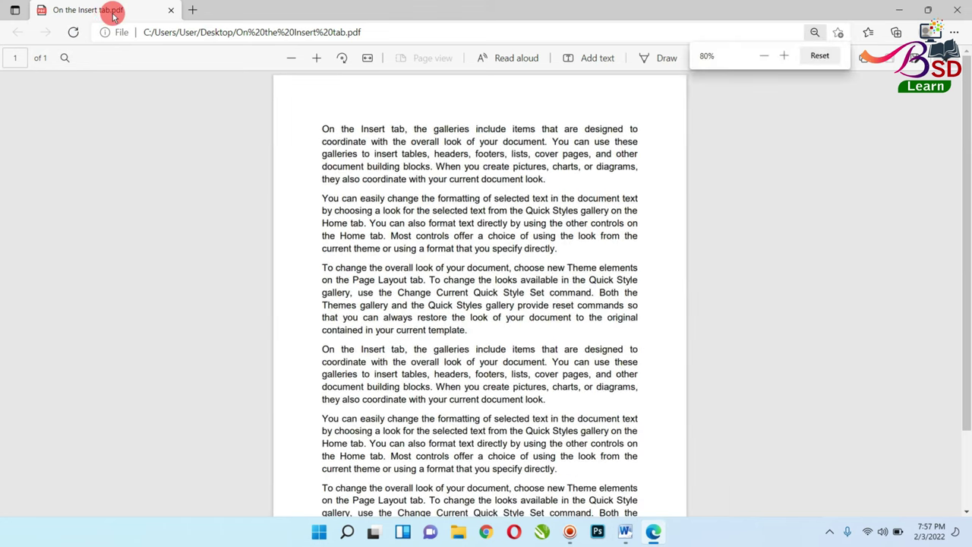
key("ctrl+plus")
key("ctrl+plus")
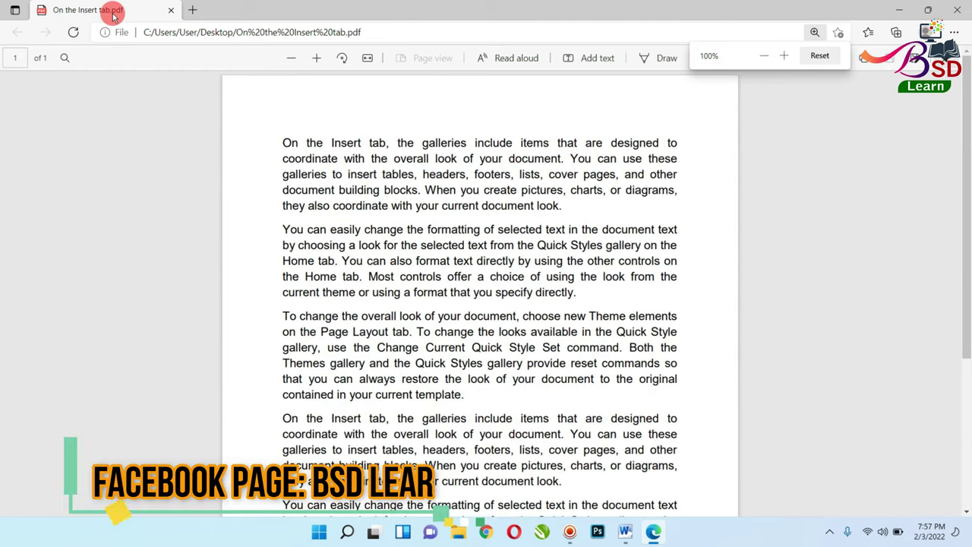
key("ctrl+minus")
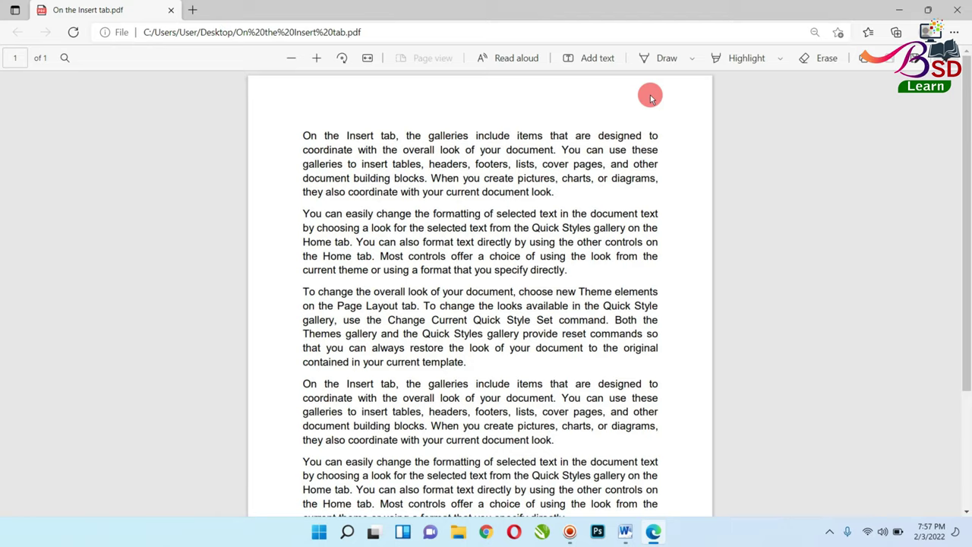
left_click(957, 9)
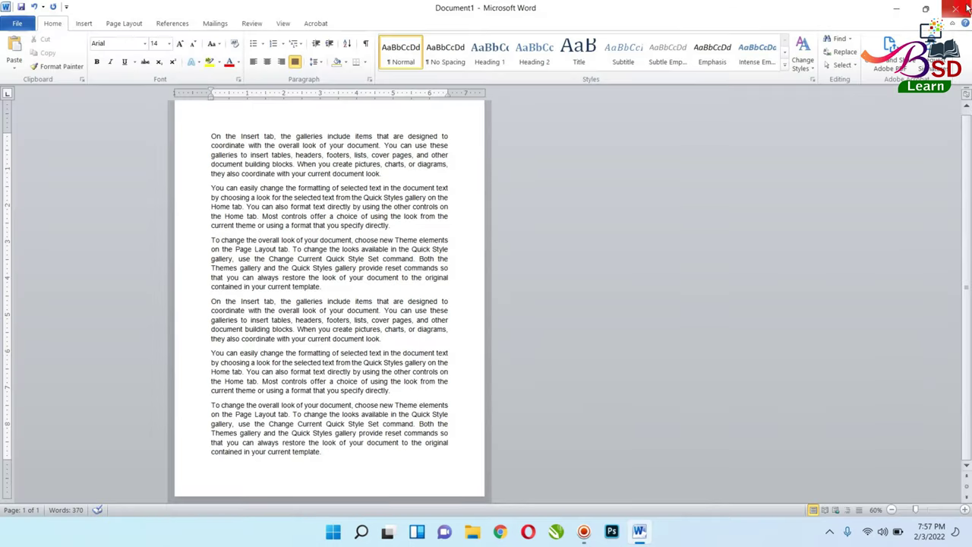
Minimize Word, refresh the desktop, and open On the Insert tab.pdf with Photoshop 2020.
left_click(896, 8)
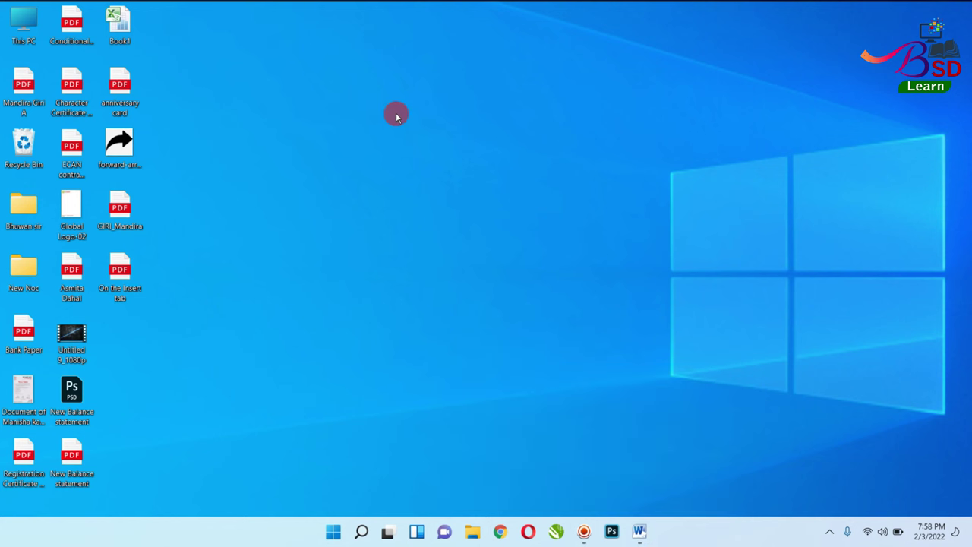
right_click(397, 112)
left_click(431, 166)
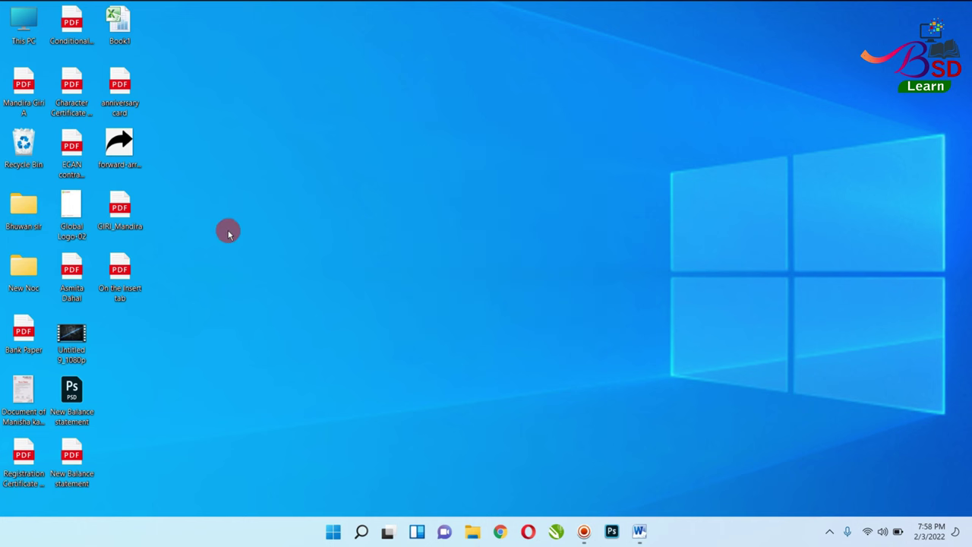
right_click(133, 268)
mouse_move(183, 329)
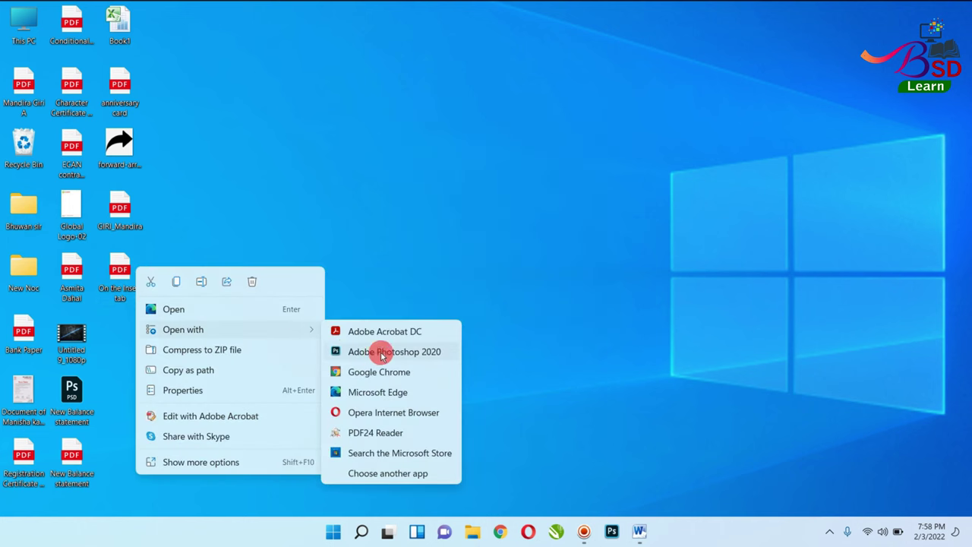
left_click(389, 352)
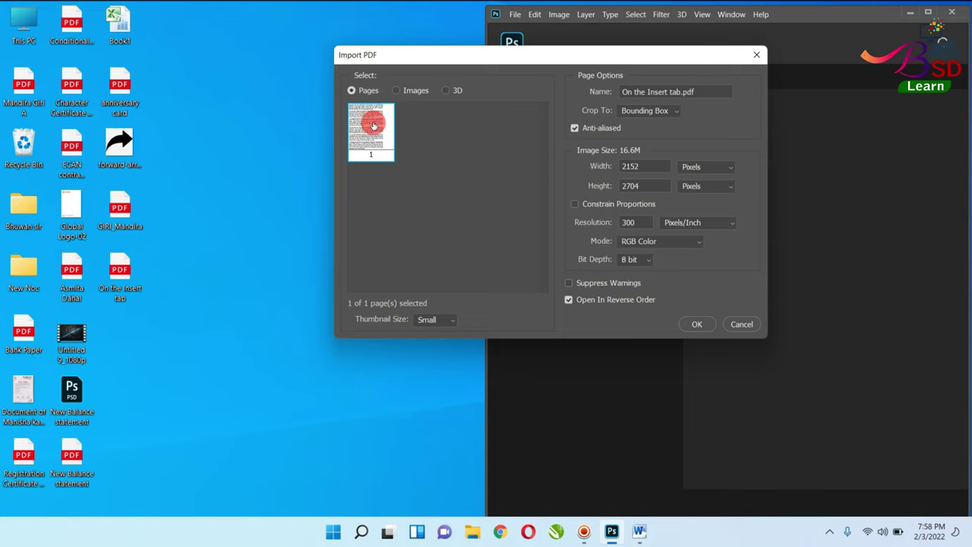
Import page 1 at 2152 × 2704 px, 300 resolution, and maximize the Photoshop window.
left_click(698, 324)
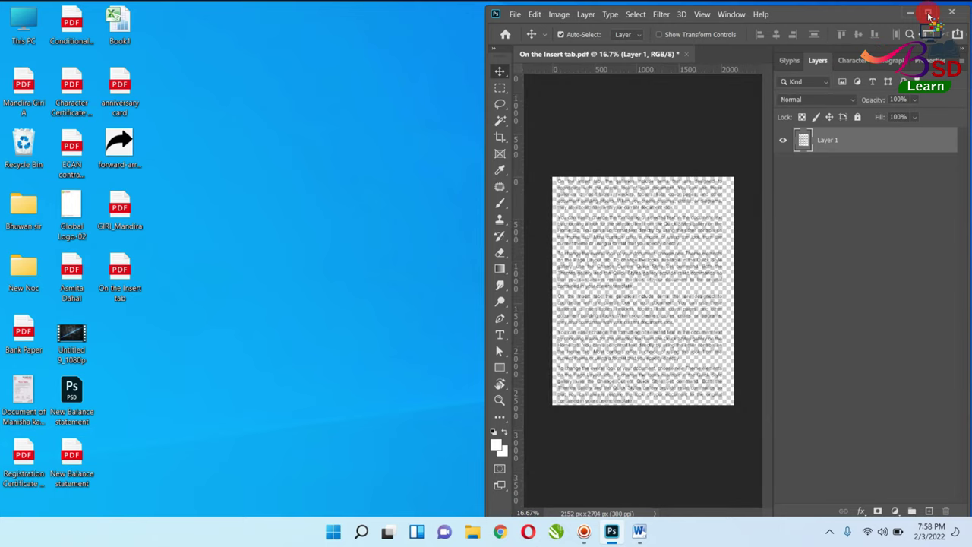
left_click(928, 15)
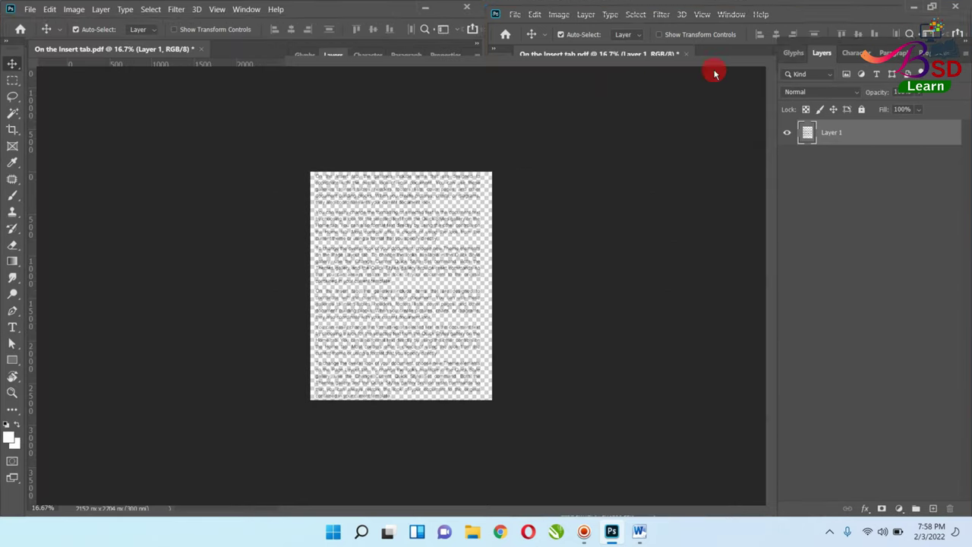
Save the page to the Desktop as JPEG 'On the Insert tab' at quality 12, then minimize Photoshop.
left_click(28, 9)
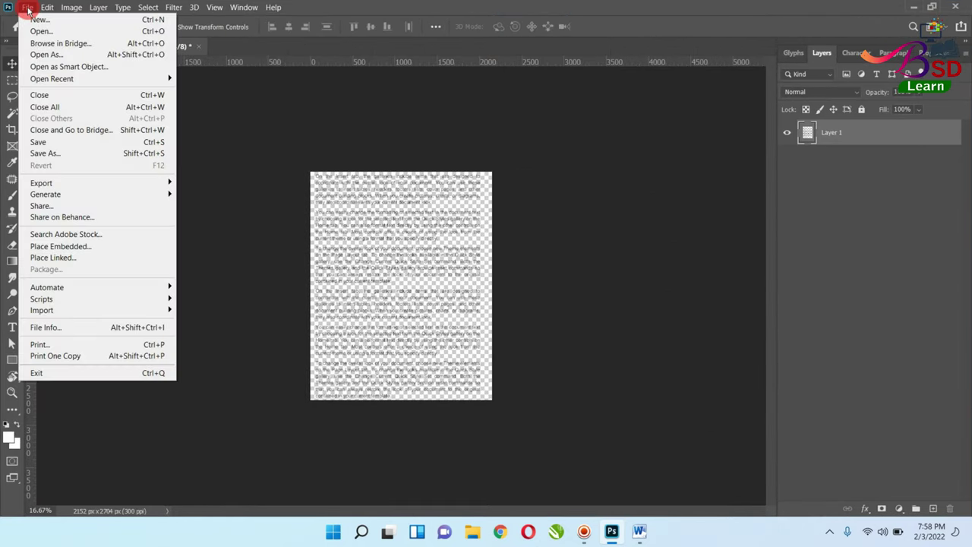
left_click(69, 156)
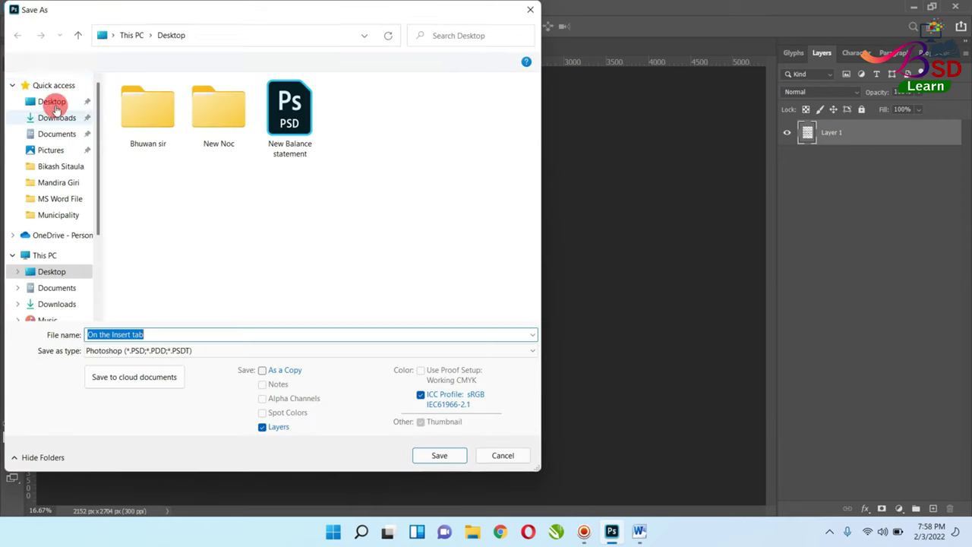
left_click(54, 104)
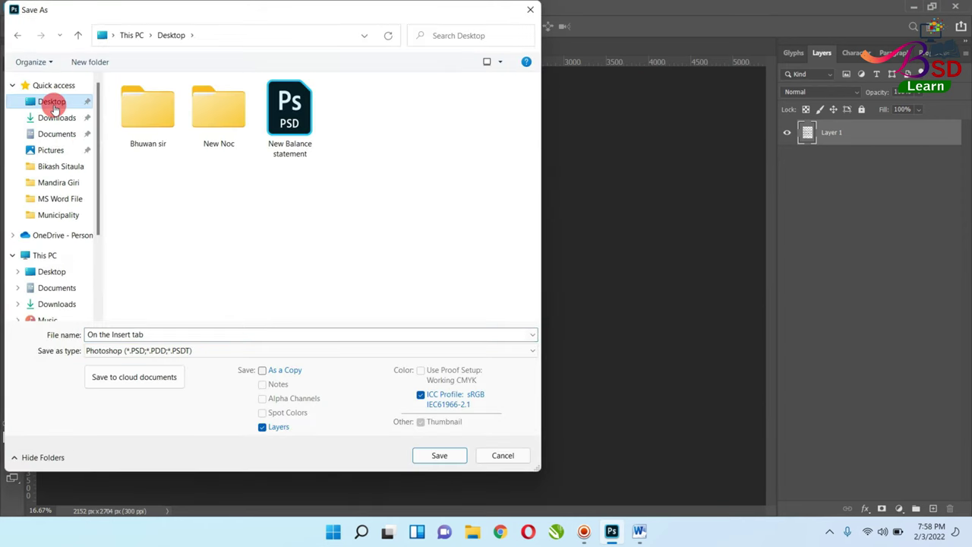
left_click(173, 352)
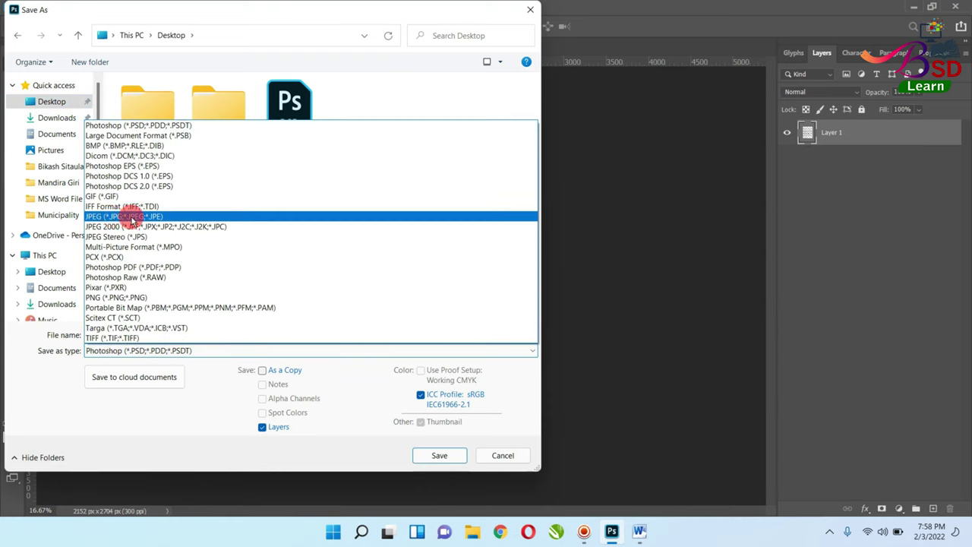
left_click(130, 218)
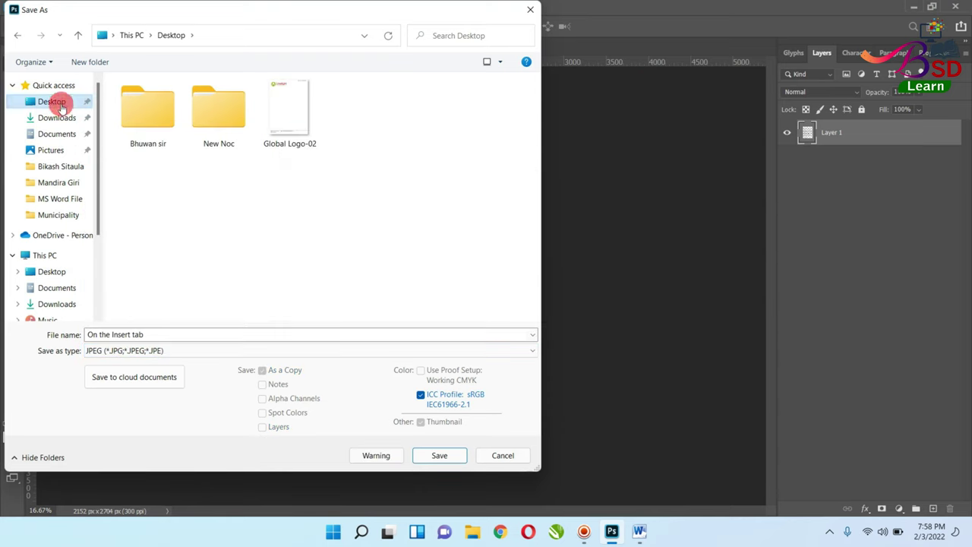
left_click(441, 455)
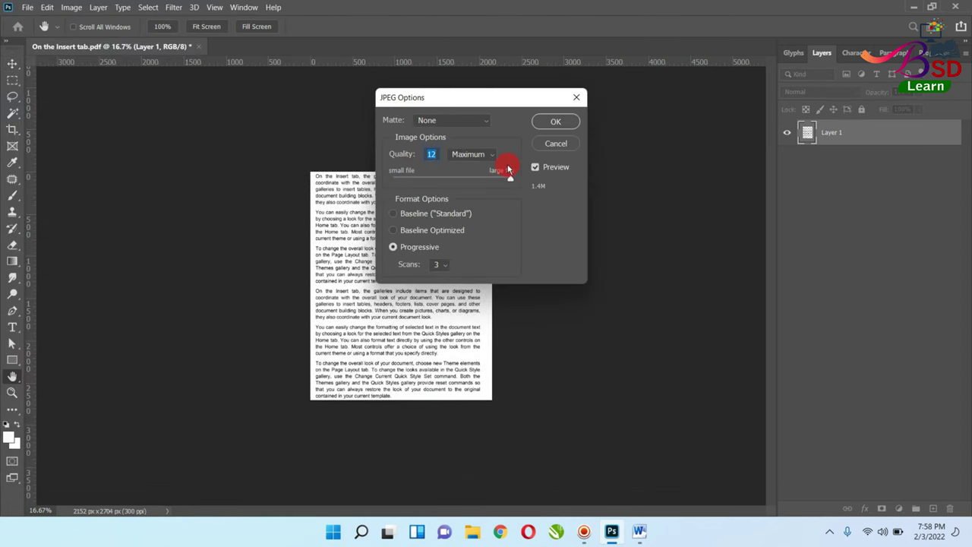
left_click(564, 126)
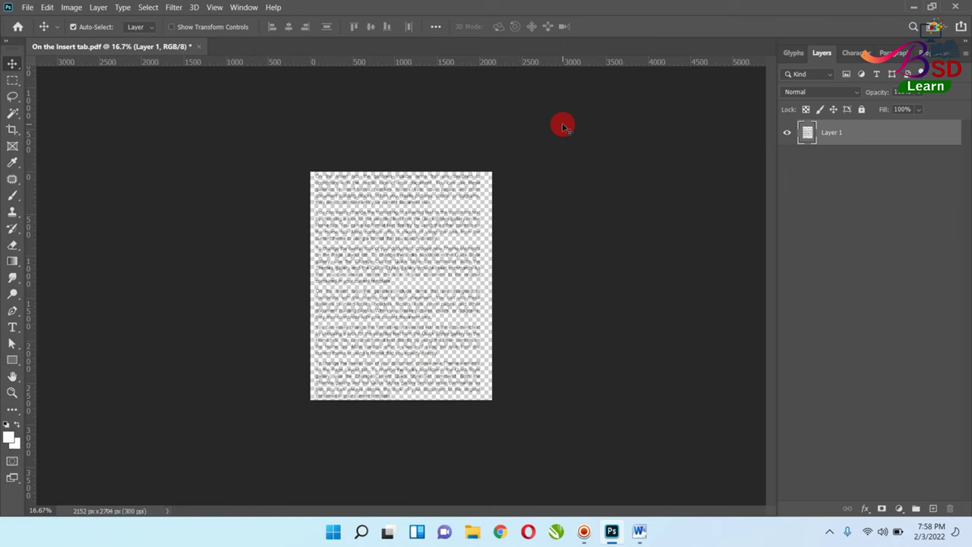
left_click(917, 8)
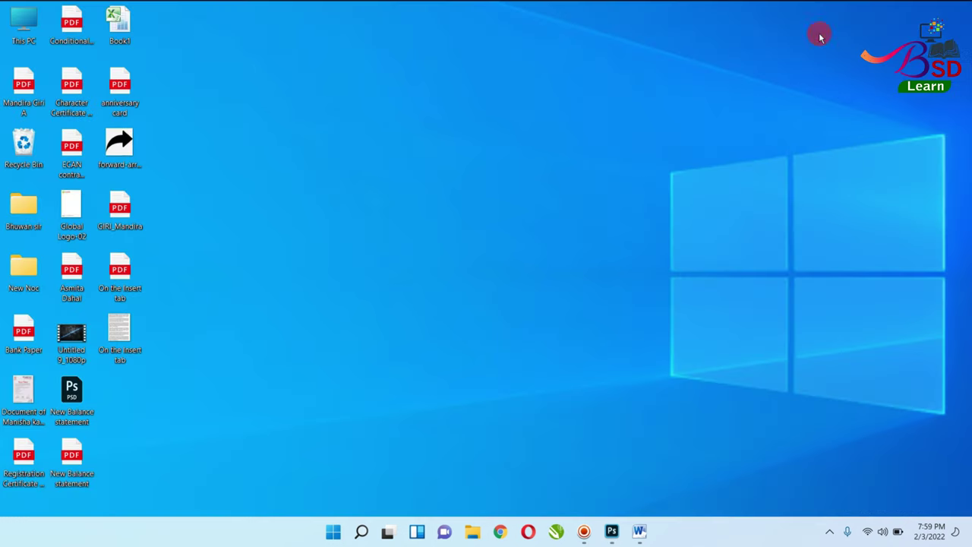
Open On the Insert tab.jpg from the desktop in Photos and restore it to a smaller window.
double_click(124, 336)
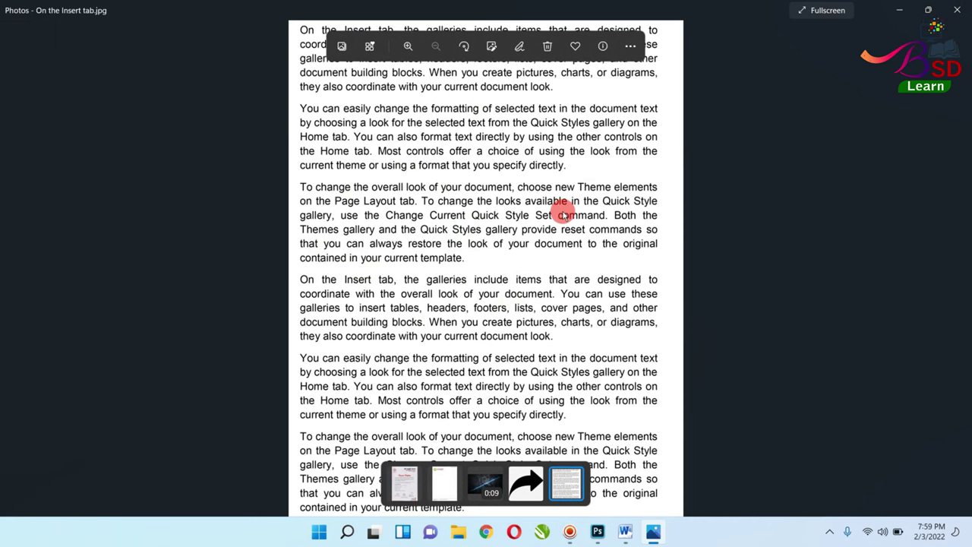
double_click(720, 18)
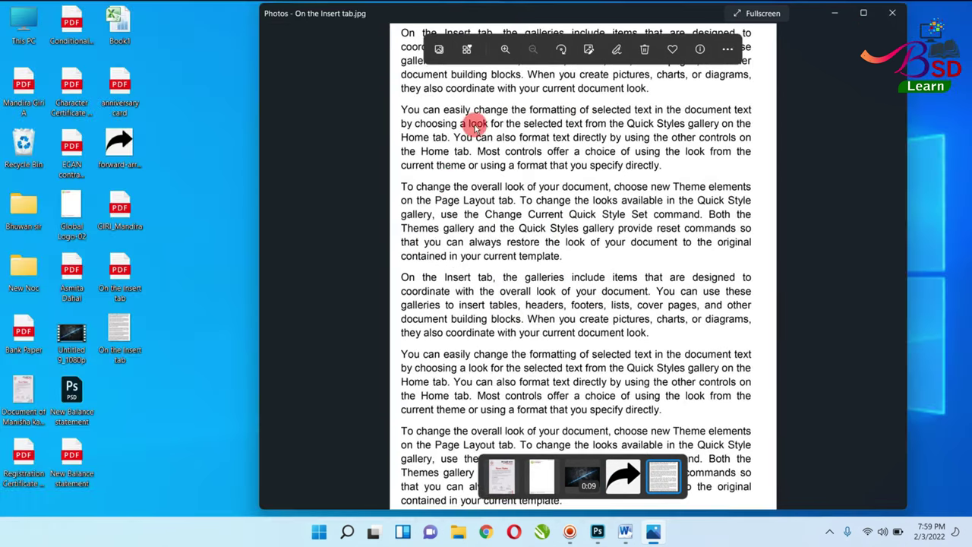